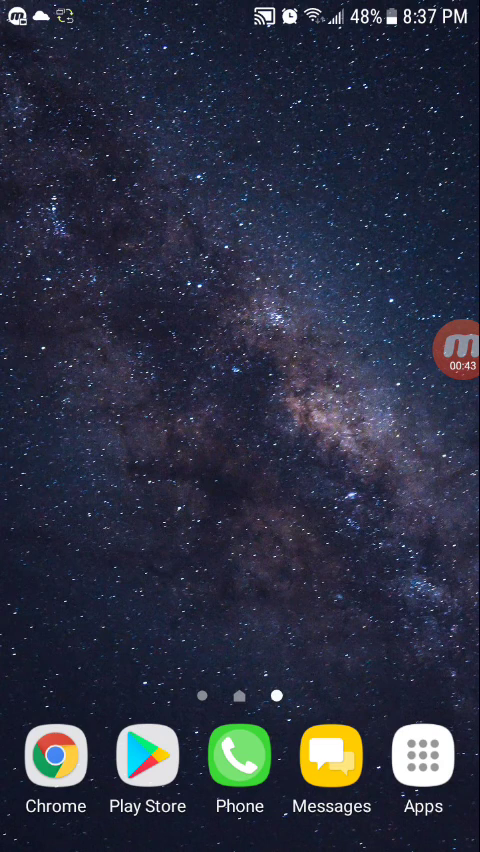
Launch Chrome and go to m.youtube.com from the address bar
{"action": "left_click", "coordinate": [55, 755]}
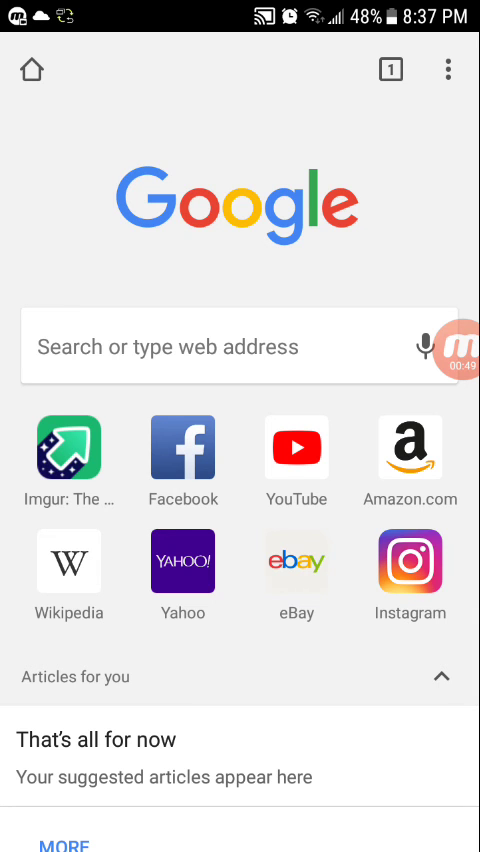
{"action": "left_click", "coordinate": [200, 345]}
{"action": "type", "text": "y"}
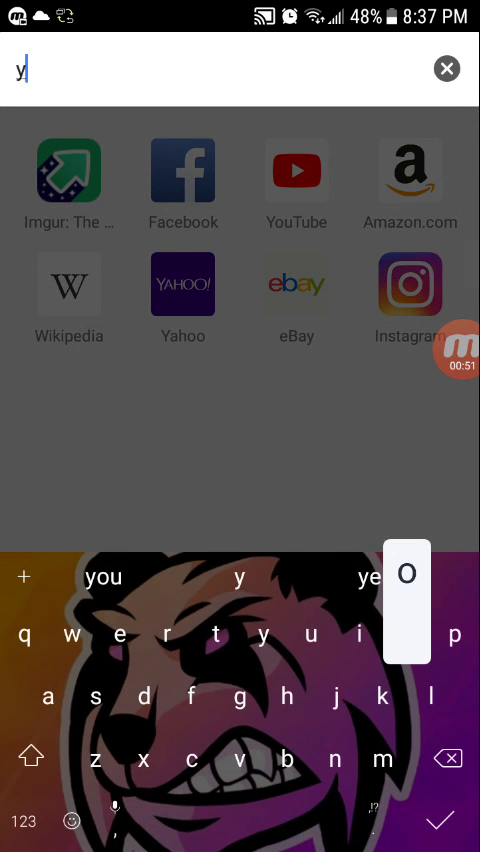
{"action": "type", "text": "outube.com"}
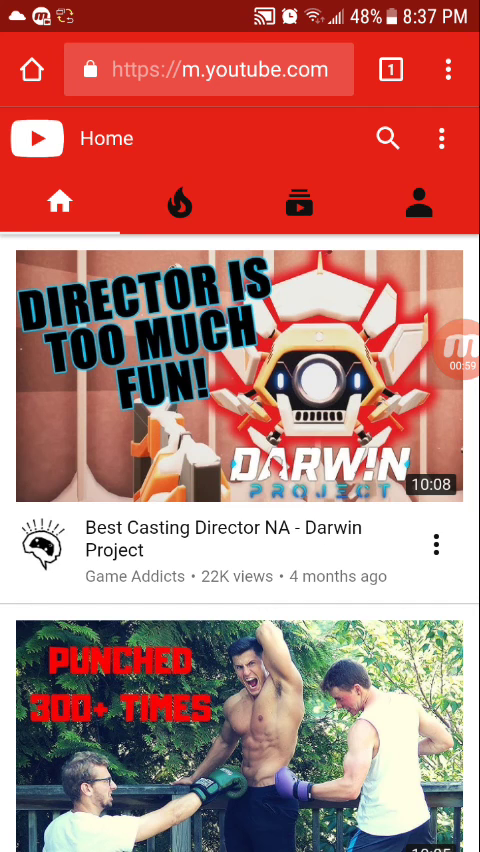
Close YouTube's own menu, then turn on Chrome's 'Request desktop site' option
{"action": "left_click", "coordinate": [441, 138]}
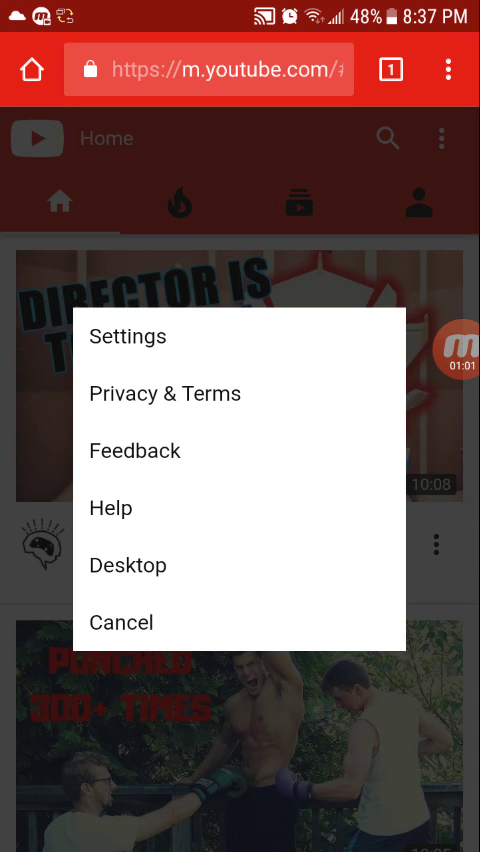
{"action": "left_click", "coordinate": [121, 622]}
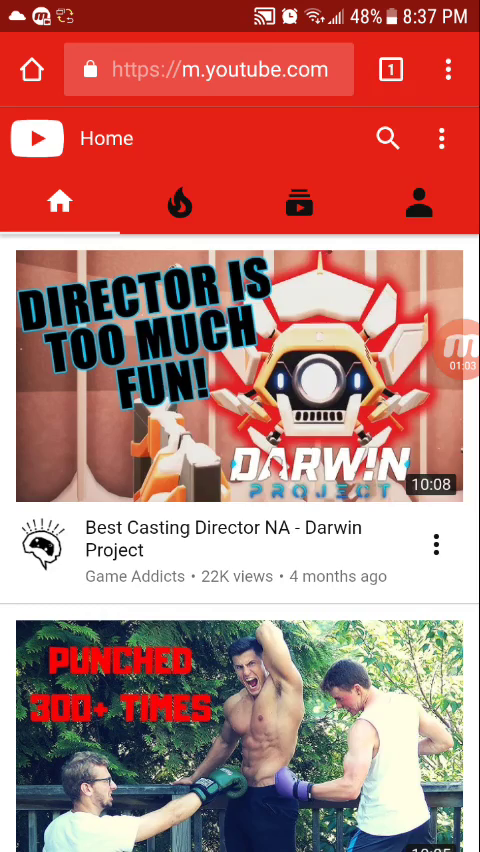
{"action": "left_click", "coordinate": [447, 69]}
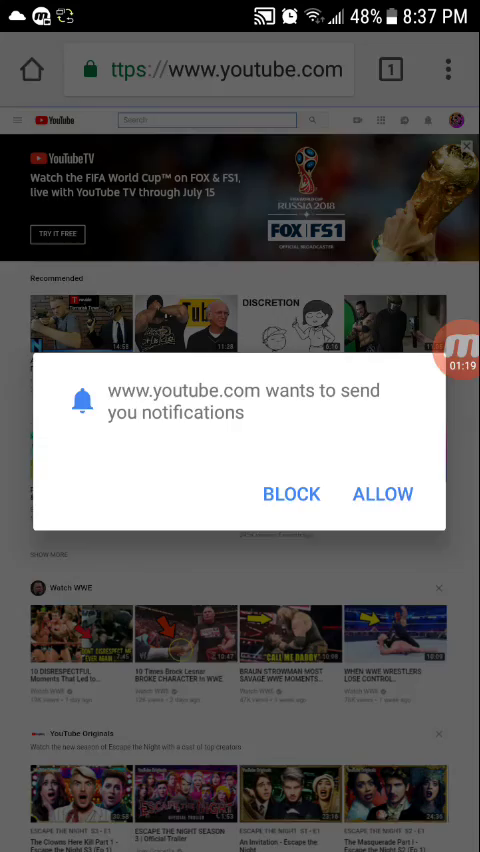
Dismiss the notification permission prompt on the YouTube desktop site
{"action": "left_click", "coordinate": [291, 494]}
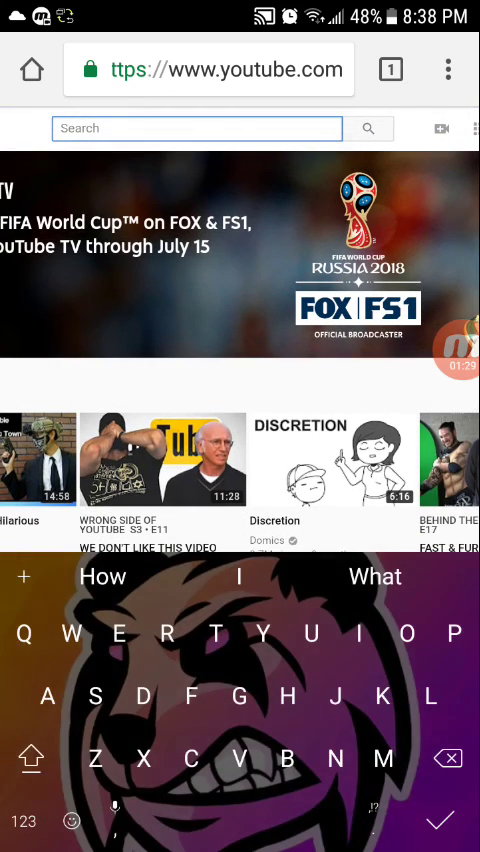
{"action": "type", "text": "N"}
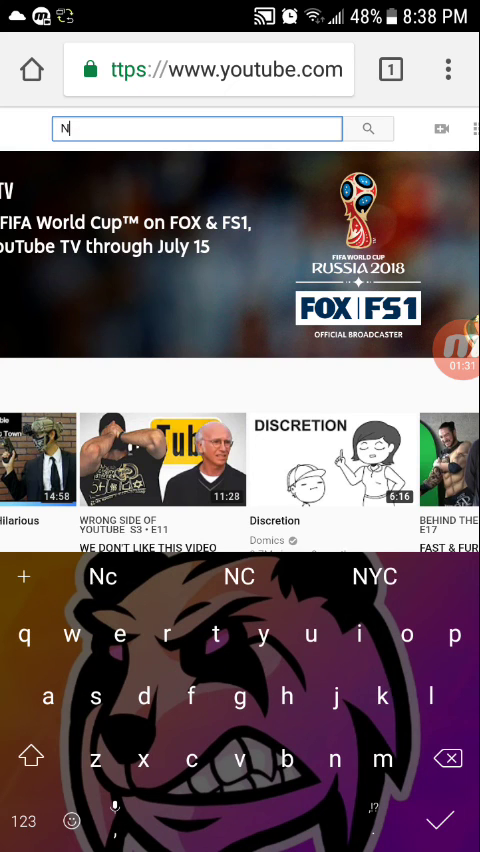
{"action": "type", "text": "cm"}
{"action": "scroll", "coordinate": [240, 330], "scroll_direction": "down", "scroll_amount": 2}
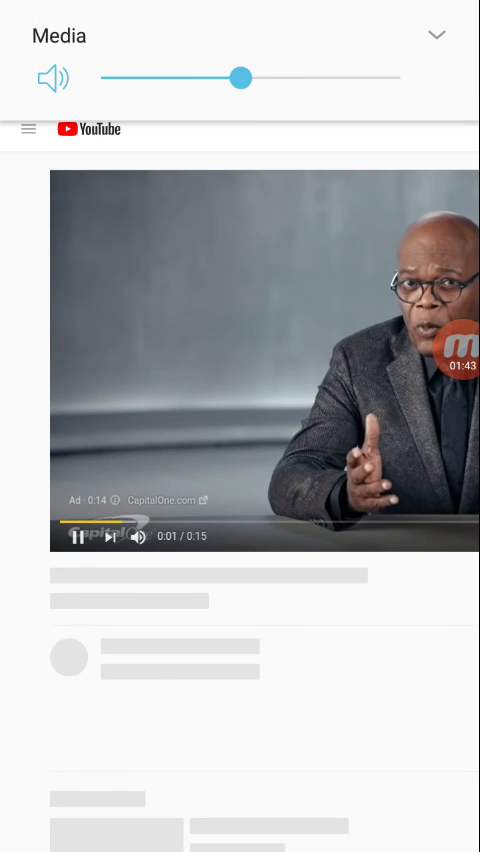
{"action": "key", "text": "XF86AudioLowerVolume"}
{"action": "key", "text": "XF86AudioLowerVolume"}
{"action": "key", "text": "XF86AudioLowerVolume"}
{"action": "key", "text": "XF86AudioLowerVolume"}
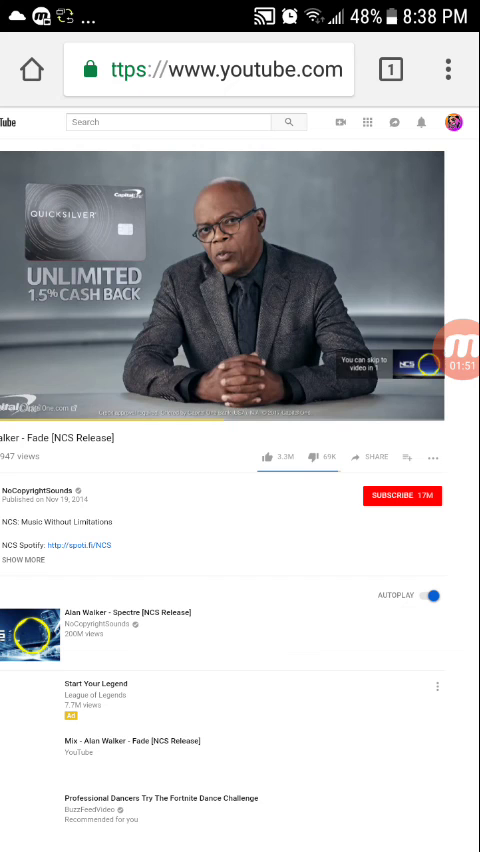
Lower the media volume and skip the ad so 'Alan Walker - Fade [NCS Release]' plays
{"action": "left_click", "coordinate": [415, 367]}
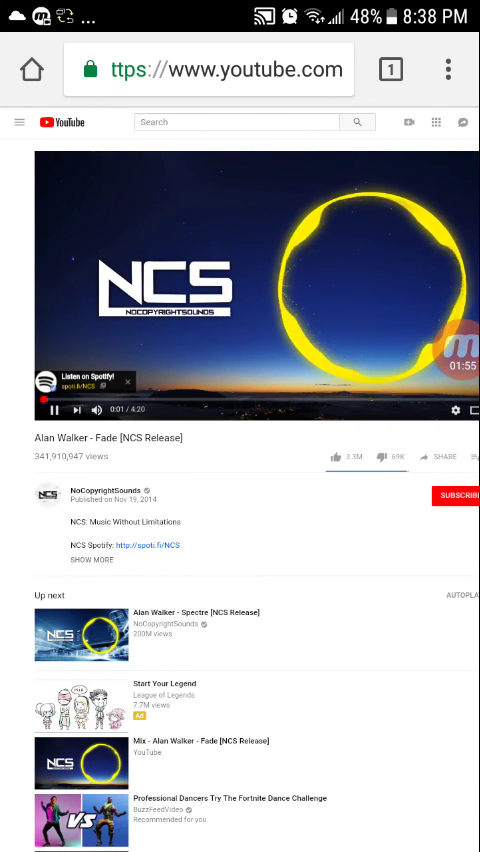
{"action": "scroll", "coordinate": [240, 400], "scroll_direction": "left", "scroll_amount": 1}
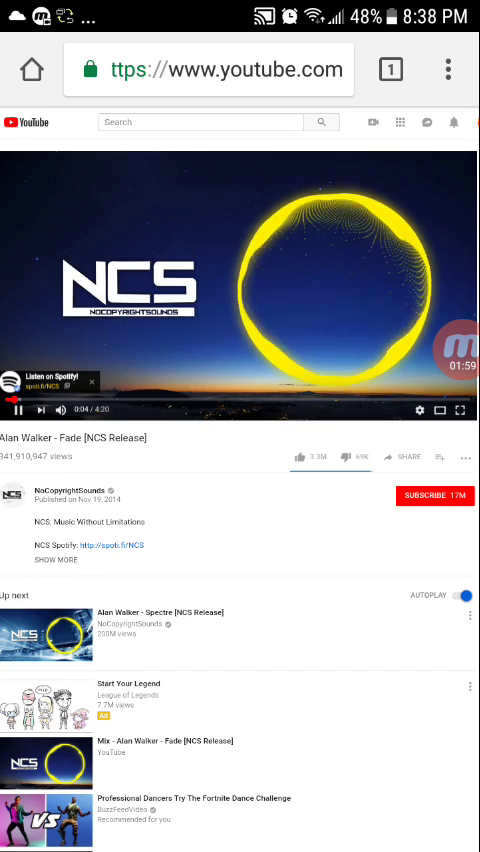
From the home screen, raise the Media volume slider to about two-thirds
{"action": "key", "text": "Home"}
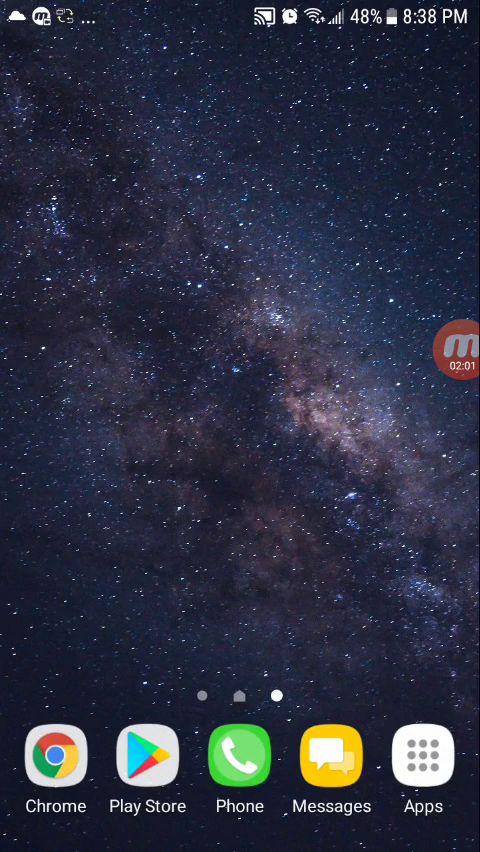
{"action": "left_click_drag", "start_coordinate": [240, 5], "coordinate": [240, 560]}
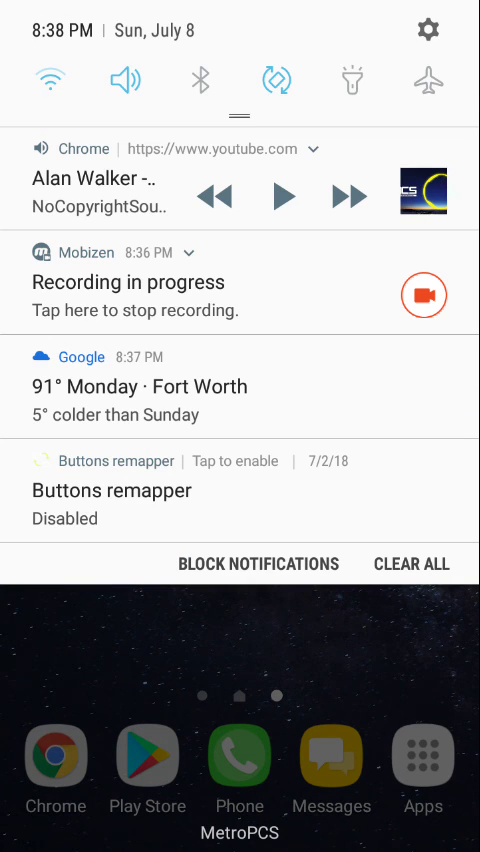
{"action": "key", "text": "XF86AudioRaiseVolume"}
{"action": "left_click", "coordinate": [436, 35]}
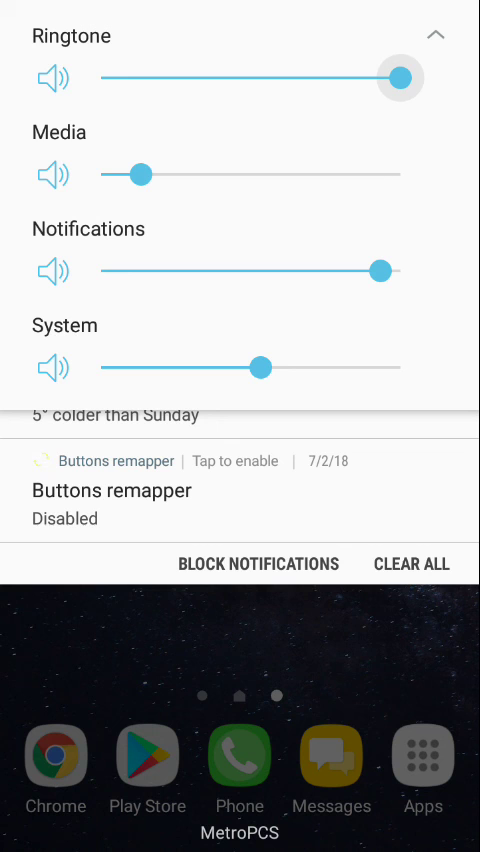
{"action": "mouse_move", "coordinate": [141, 175]}
{"action": "left_mouse_down"}
{"action": "mouse_move", "coordinate": [345, 175]}
{"action": "mouse_move", "coordinate": [298, 175]}
{"action": "left_mouse_up"}
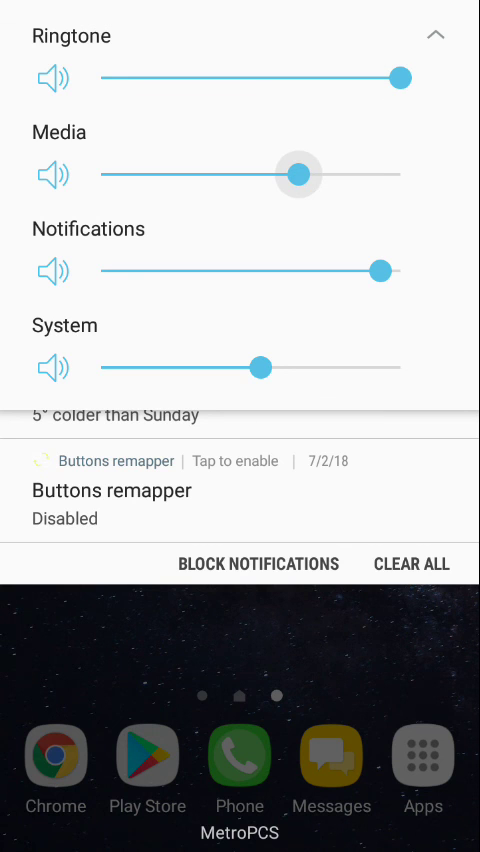
{"action": "left_click", "coordinate": [240, 640]}
Resume the YouTube track from Chrome's media notification and close the shade
{"action": "left_click_drag", "start_coordinate": [240, 5], "coordinate": [240, 450]}
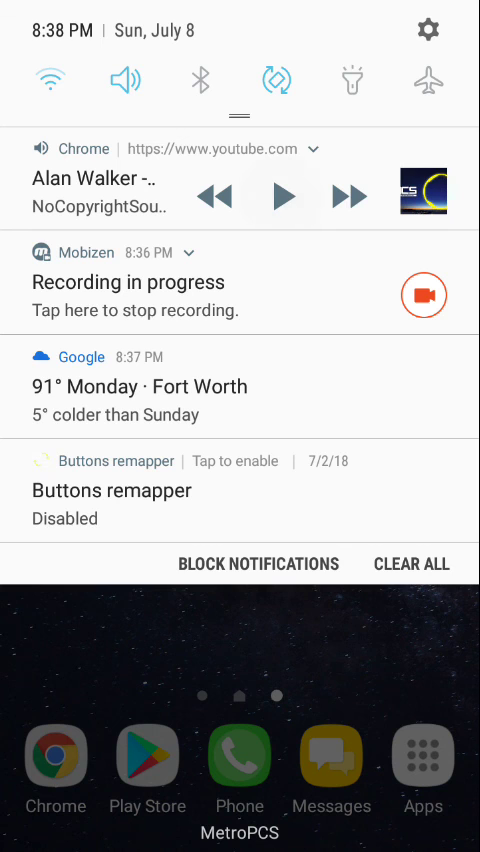
{"action": "left_click", "coordinate": [284, 196]}
{"action": "left_click_drag", "start_coordinate": [240, 560], "coordinate": [240, 150]}
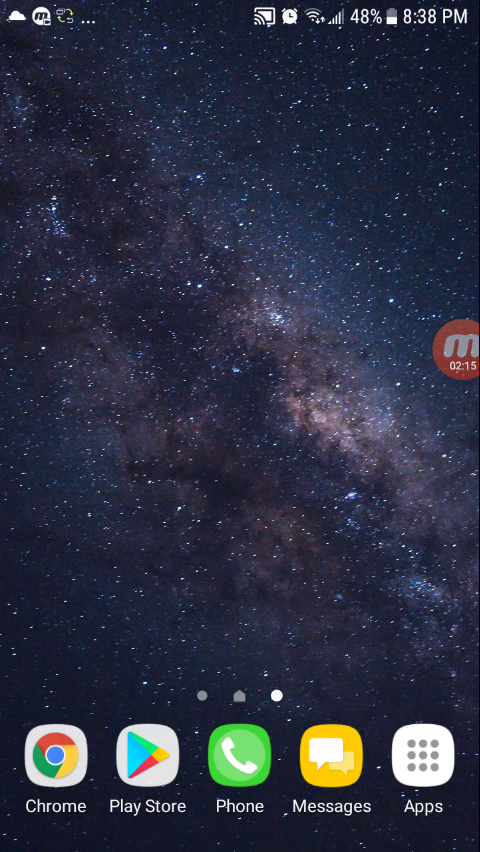